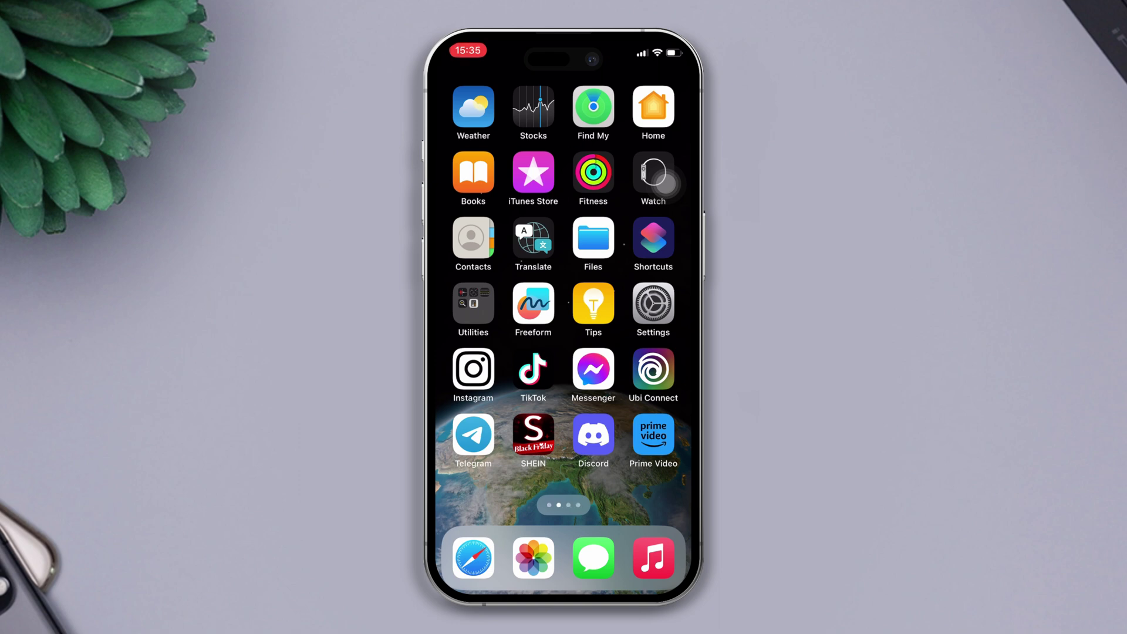
Step: Search the App Store for 'turbo vpn' to list Turbo VPN Private Browser
drag(634, 309, 494, 308)
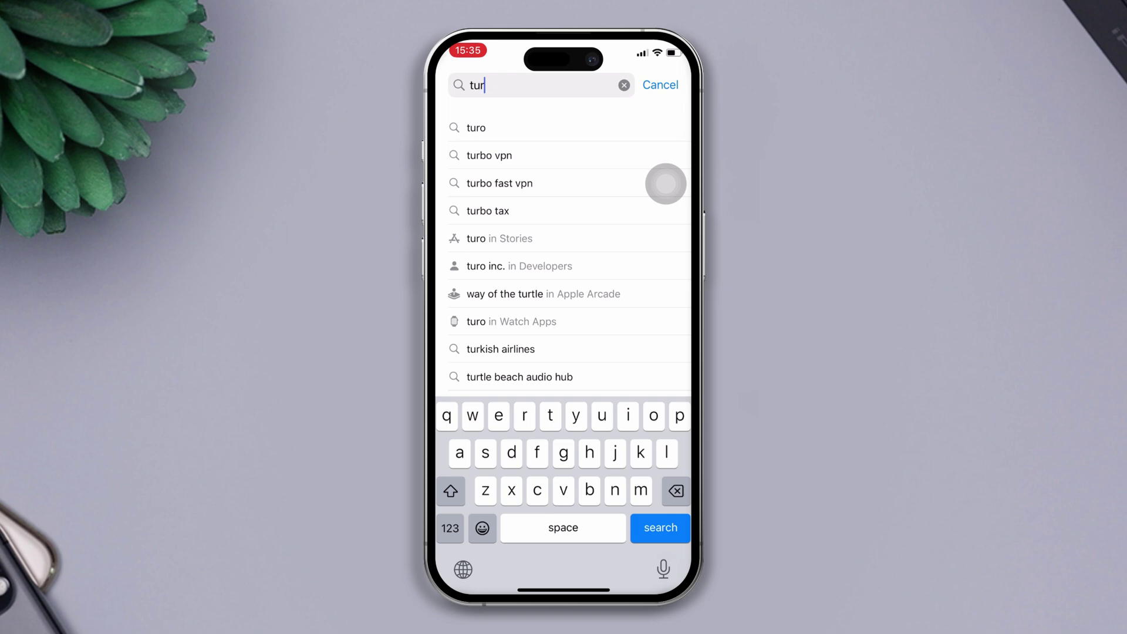
click(489, 156)
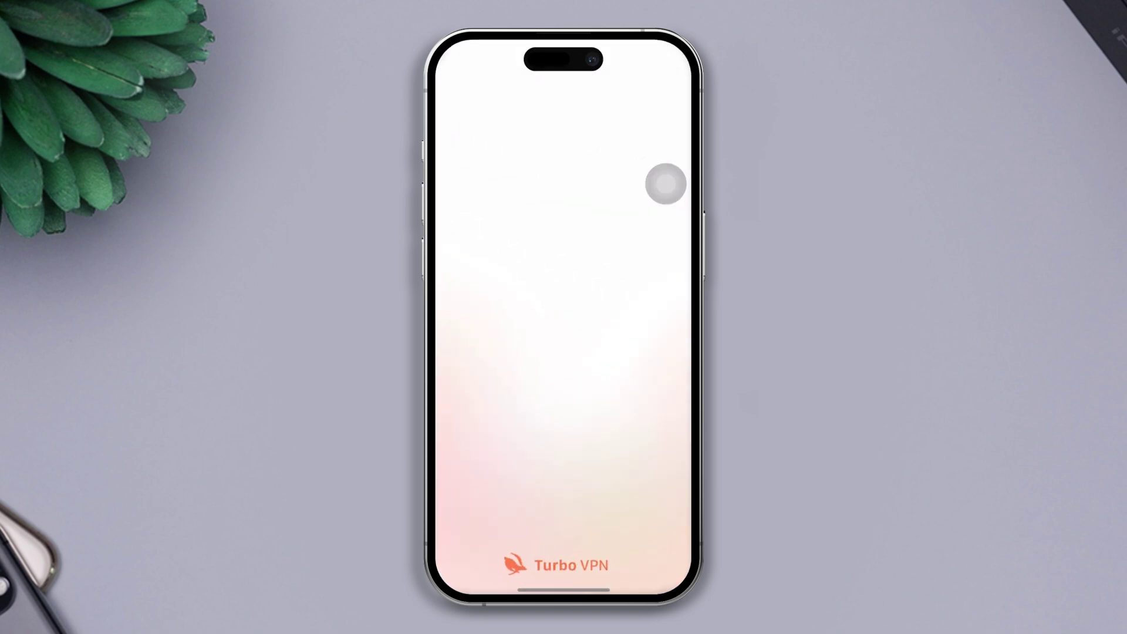
Step: Connect Turbo VPN until it shows CONNECTED, then go back to the home screen
click(564, 487)
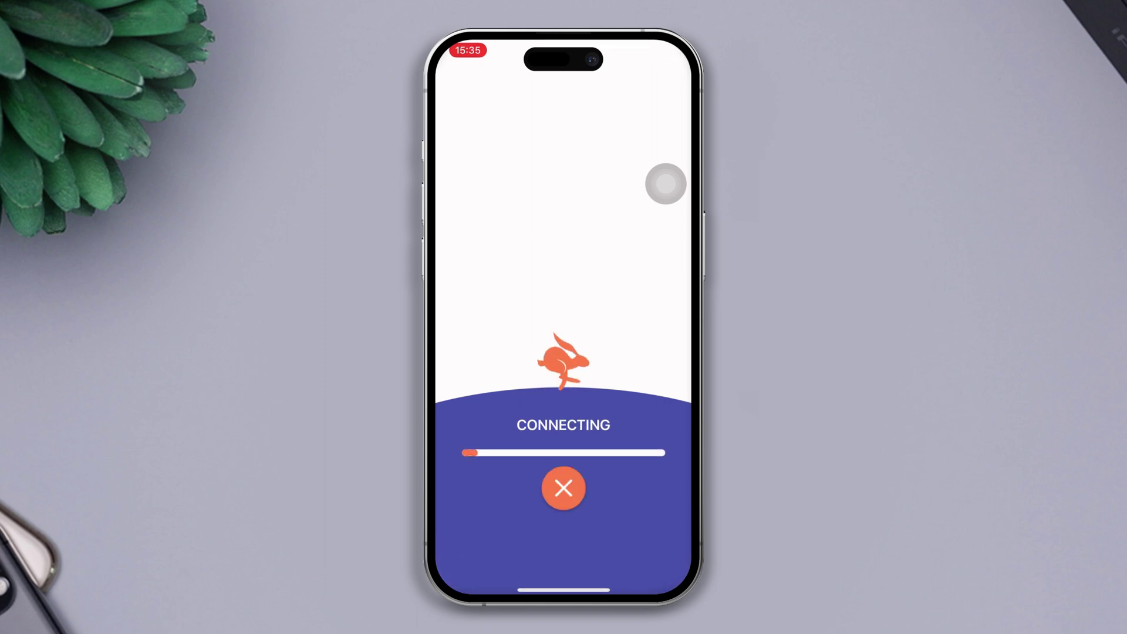
drag(666, 184, 564, 345)
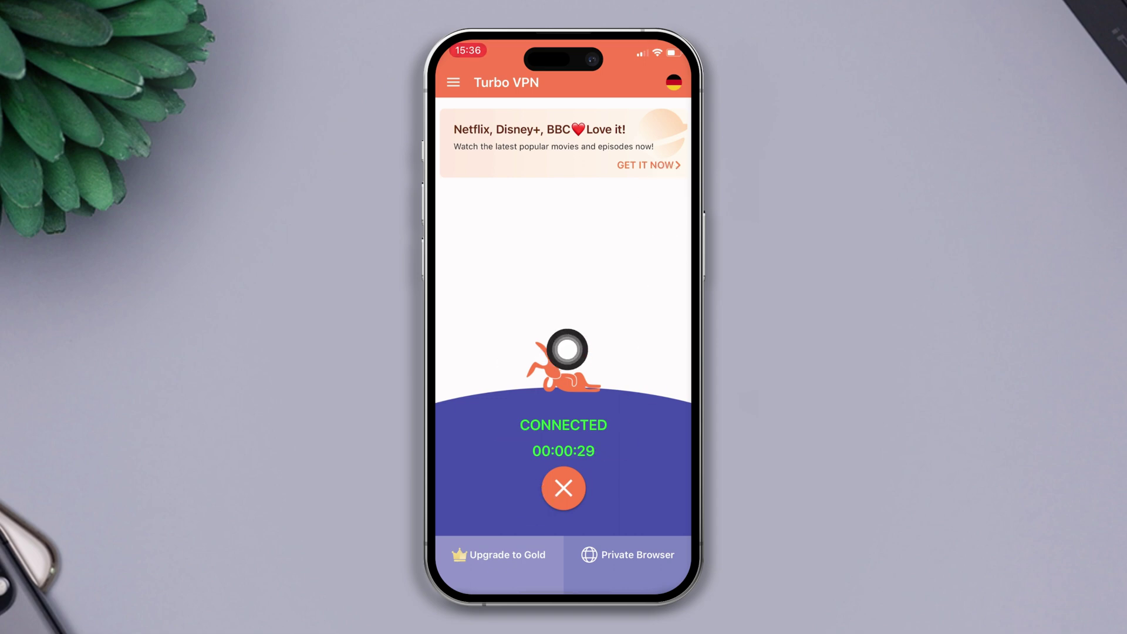
double_click(666, 184)
click(666, 184)
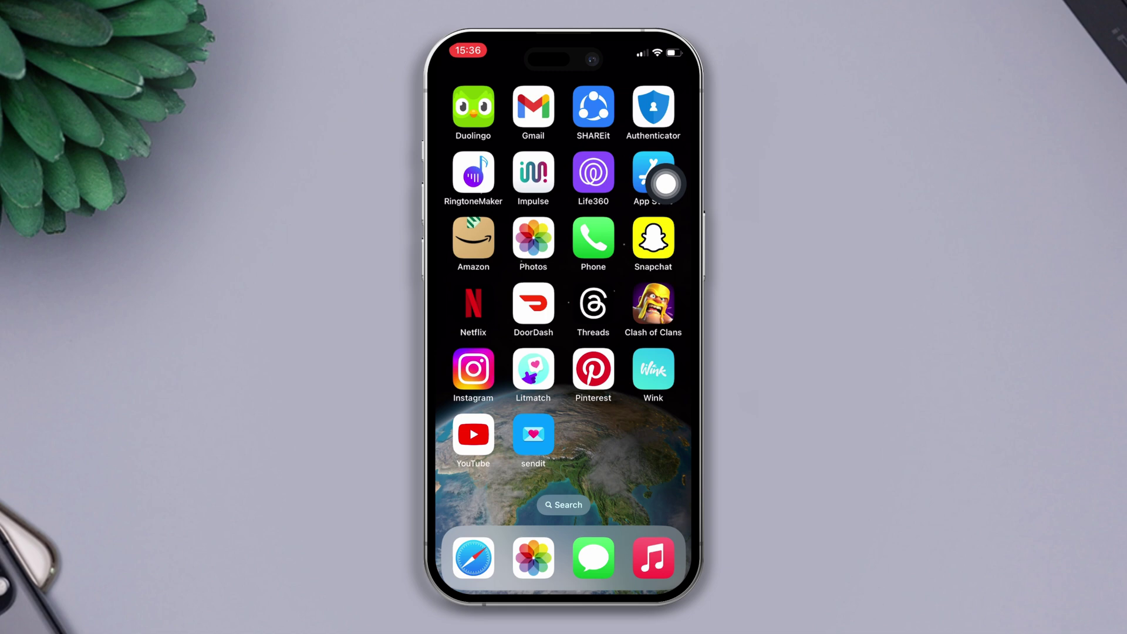
Step: Search 'facebook' in the App Store, view its installed app page, then go home
click(666, 184)
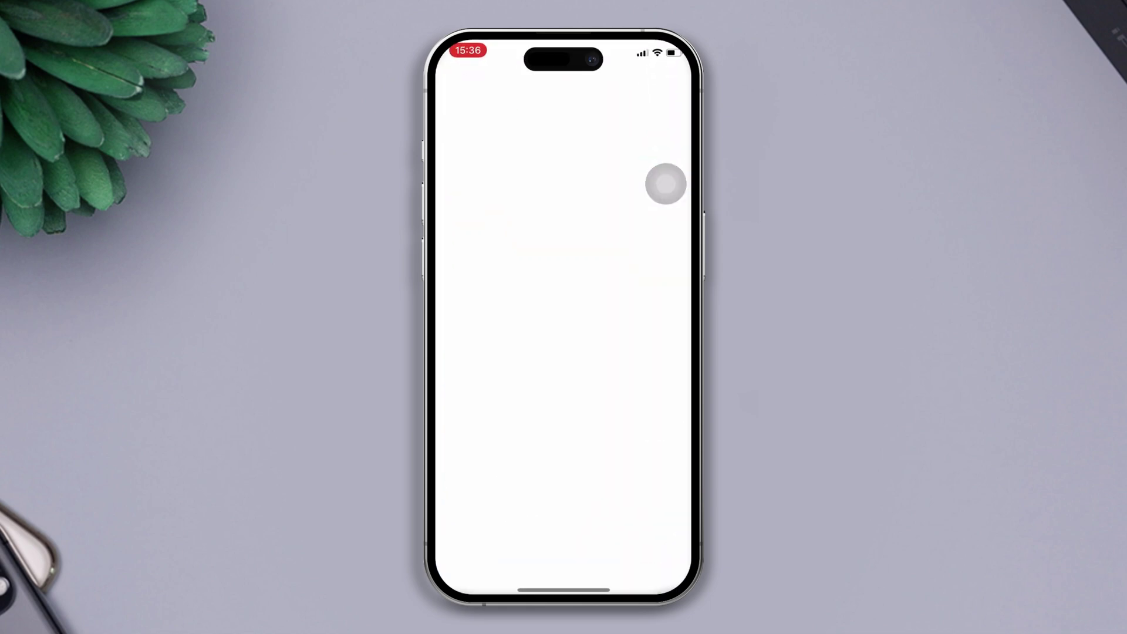
text(facebook)
key(Return)
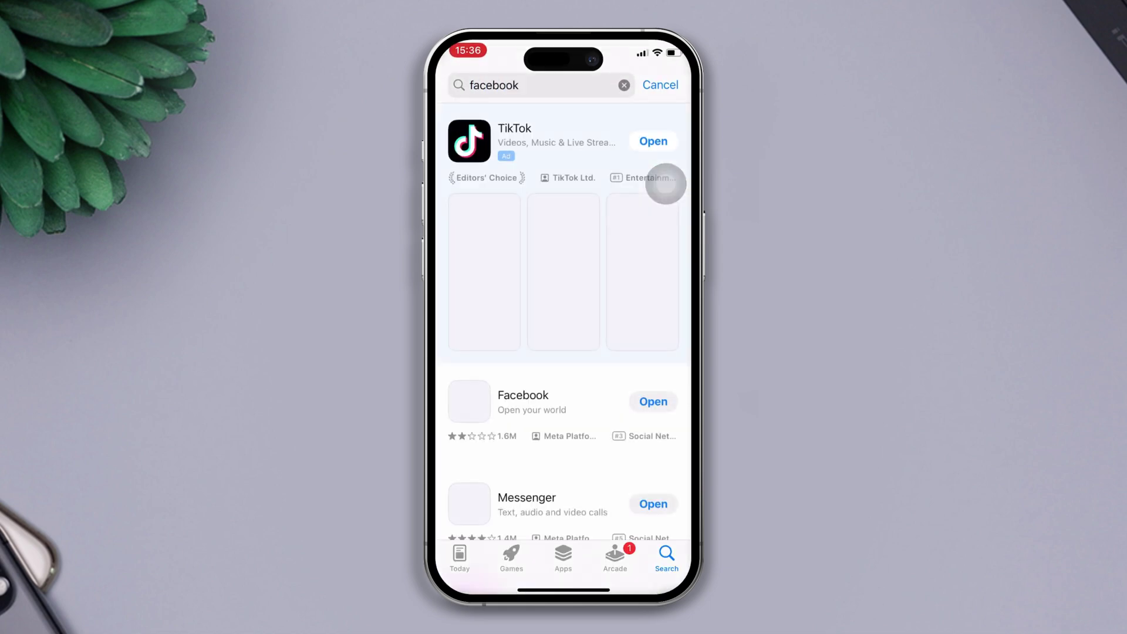
click(666, 184)
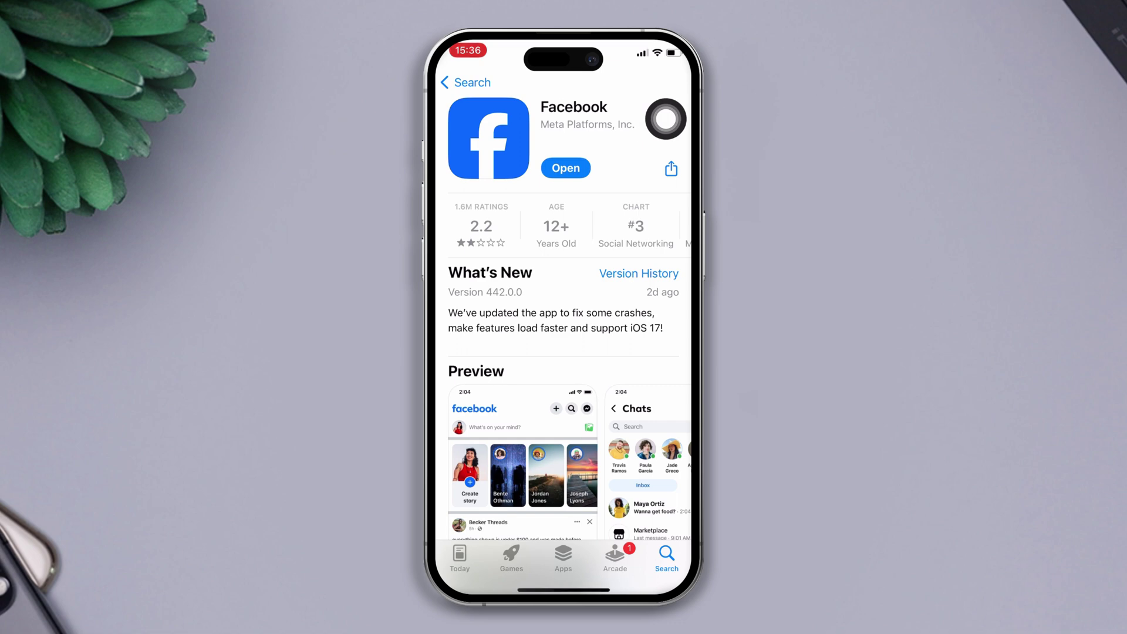
click(666, 120)
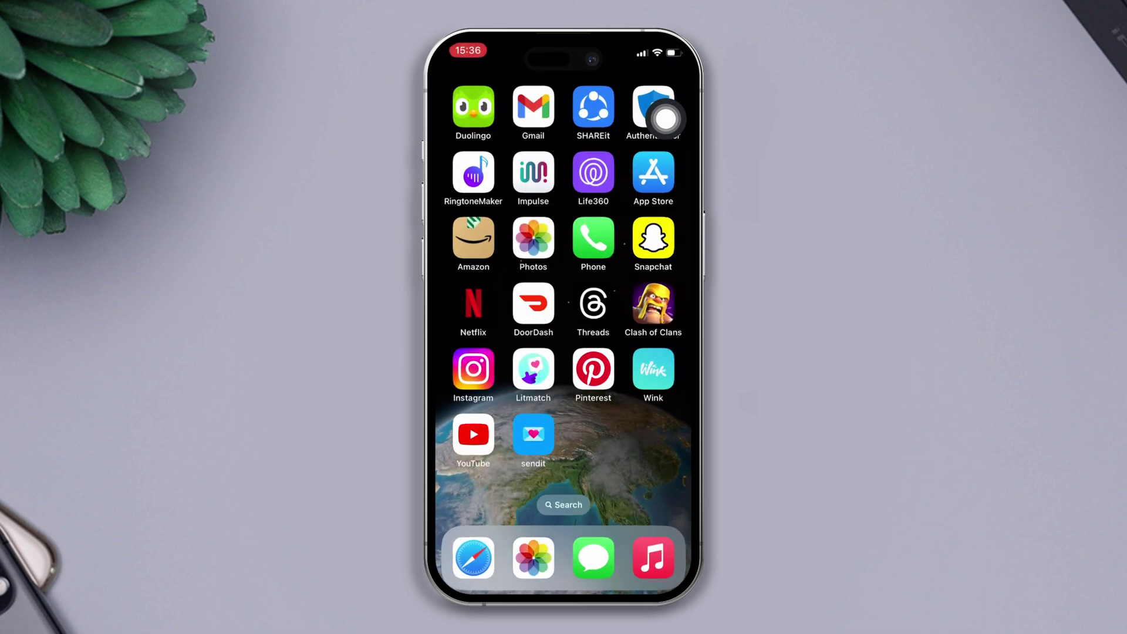
Step: Log out of the Facebook account from the Menu page, returning to the login screen
mouse_move(617, 353)
mouse_down()
mouse_move(475, 353)
mouse_move(635, 353)
mouse_move(476, 353)
mouse_up()
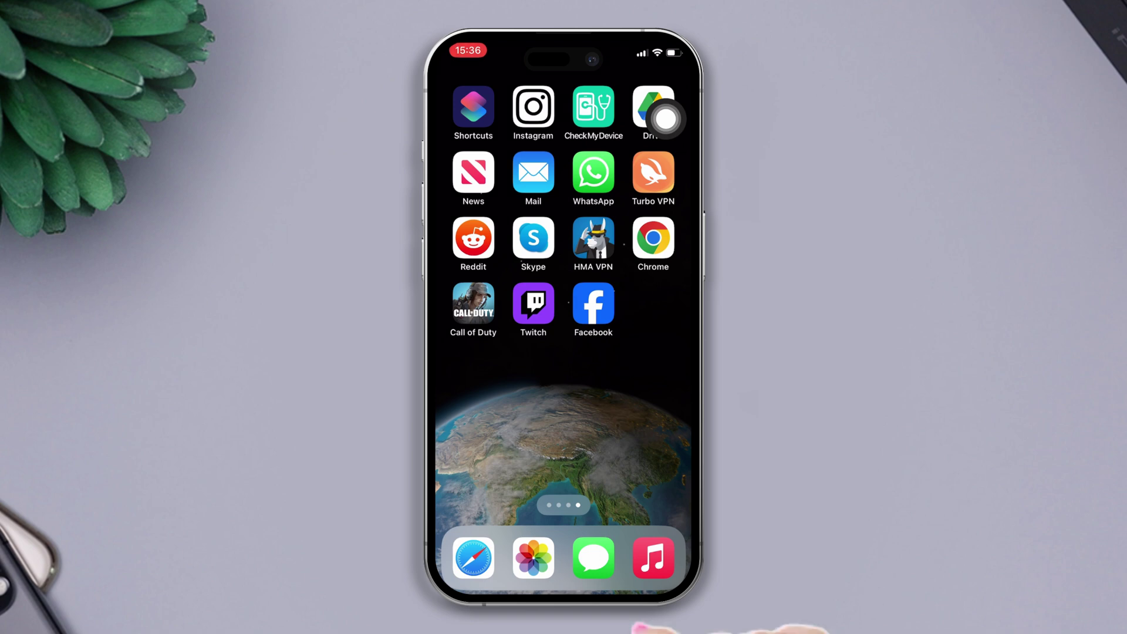
click(593, 304)
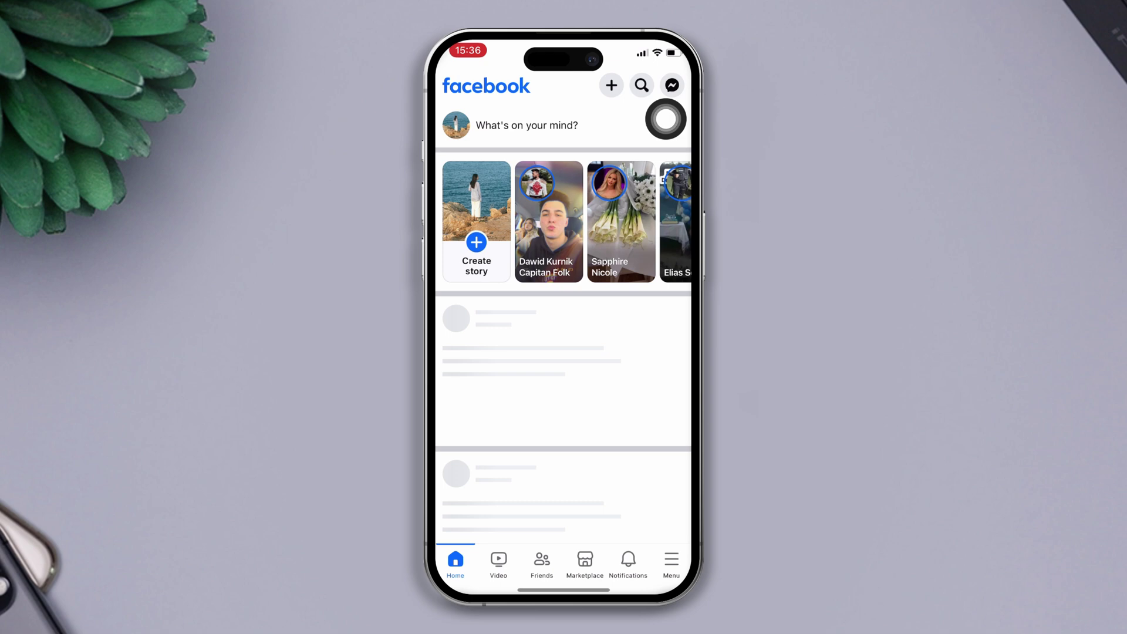
click(671, 564)
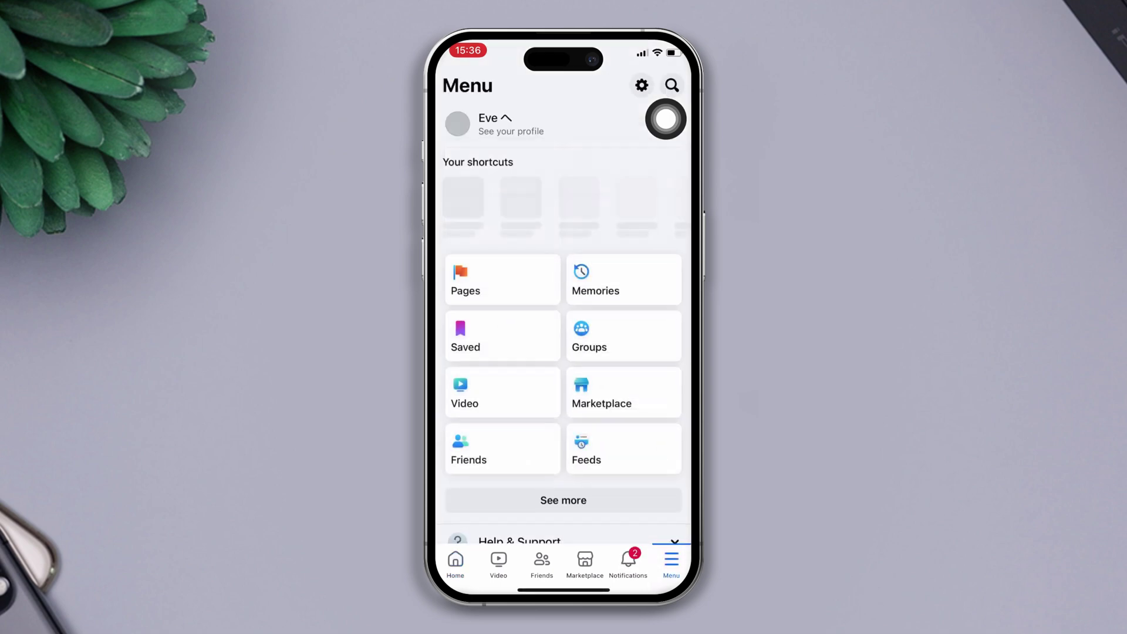
scroll(563, 352, down, 5)
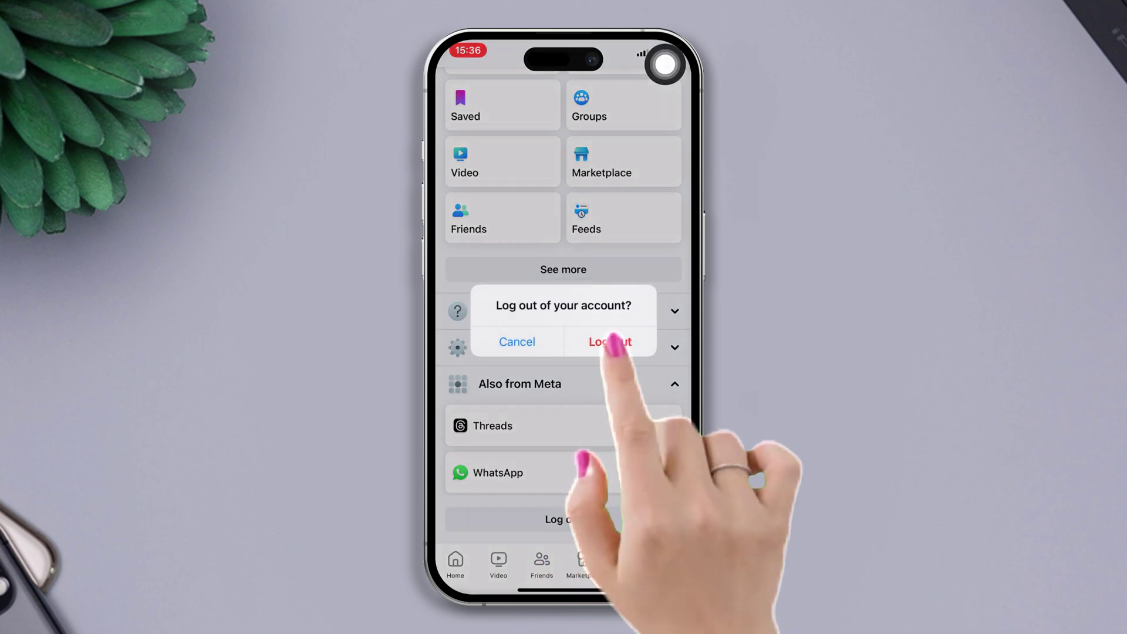
click(611, 341)
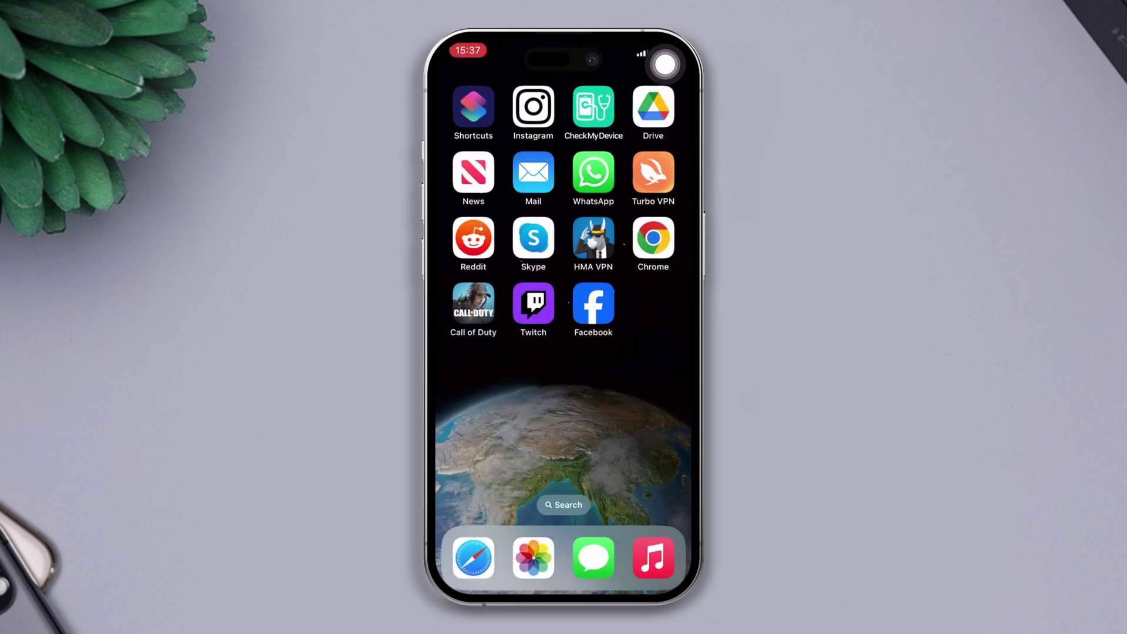
Step: Offload Facebook via Settings > General > iPhone Storage, keeping its documents and data
drag(475, 353, 669, 352)
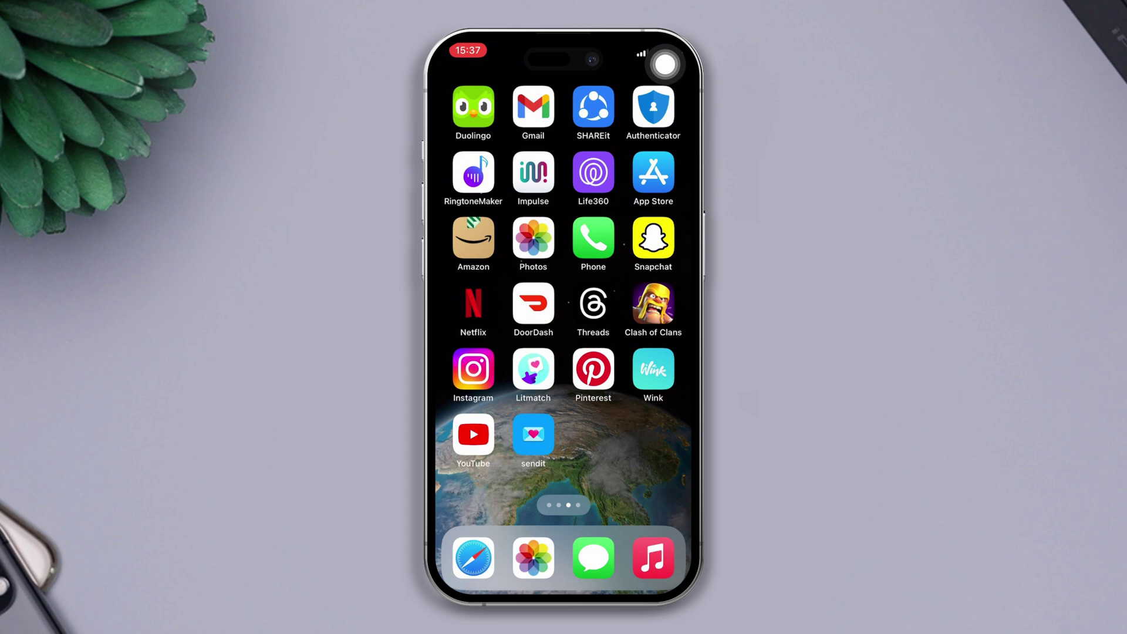
drag(475, 352, 670, 353)
click(652, 302)
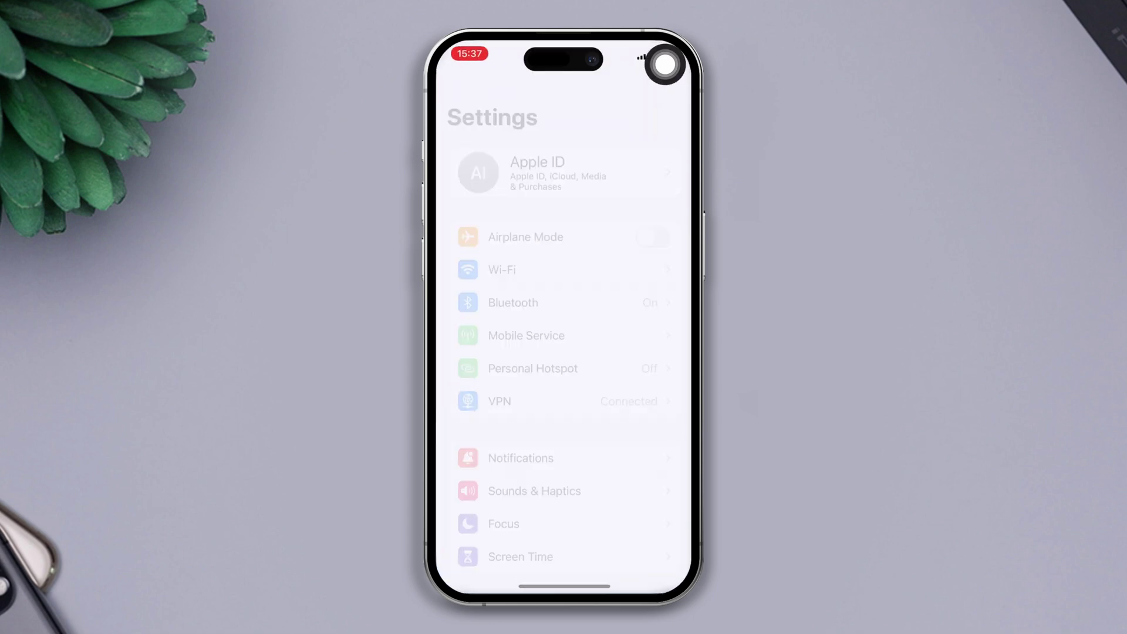
drag(563, 440, 564, 256)
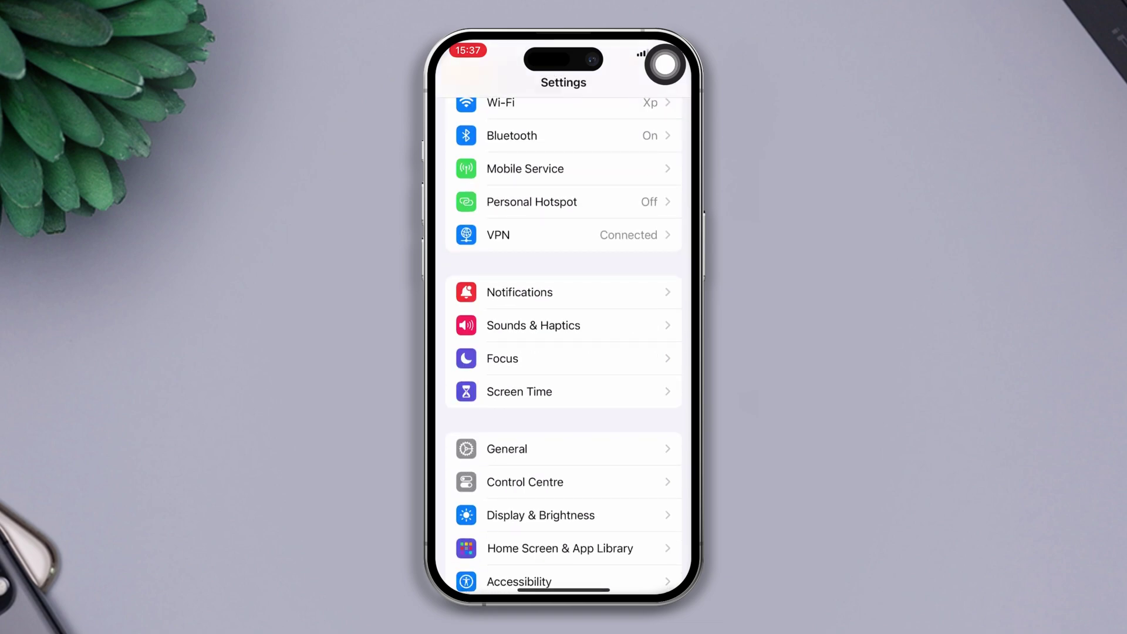
click(508, 448)
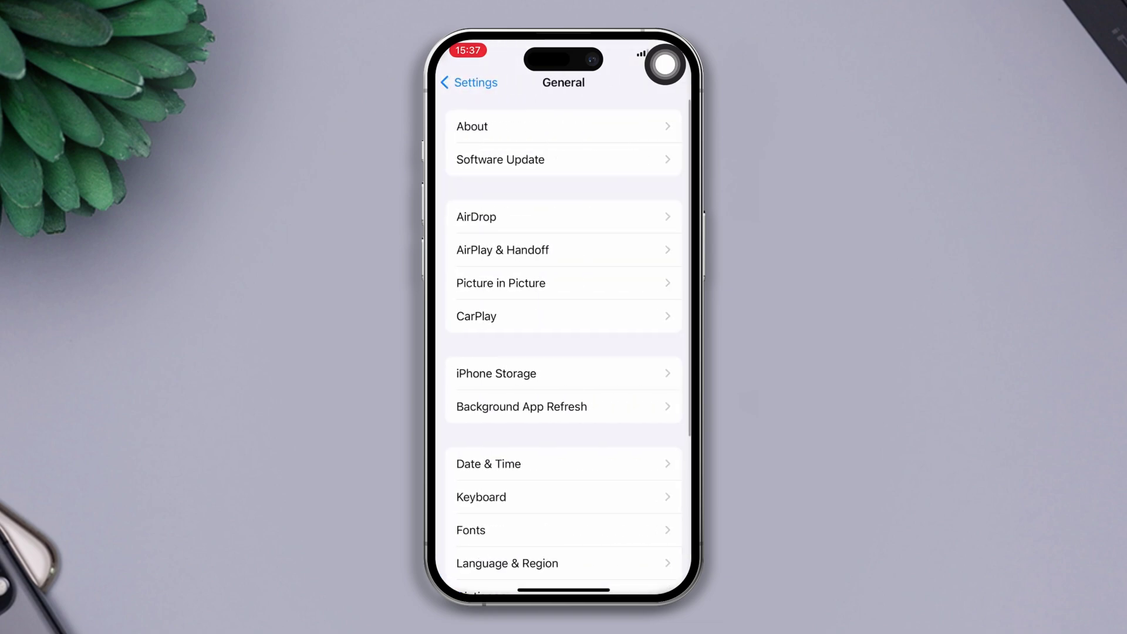
click(496, 373)
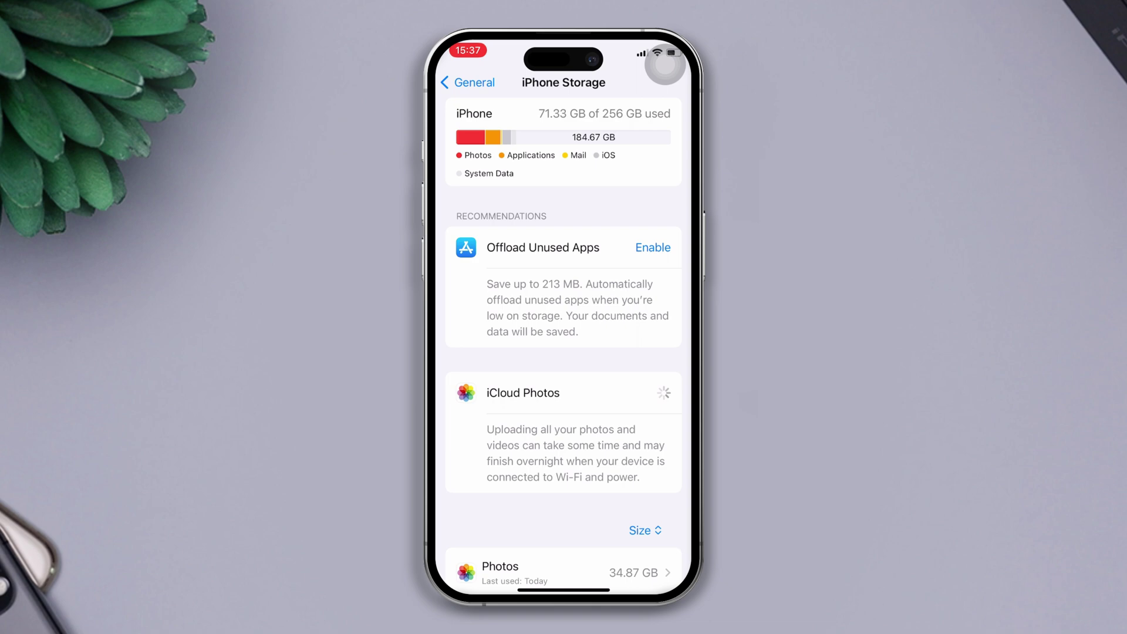
drag(564, 493, 564, 212)
click(503, 382)
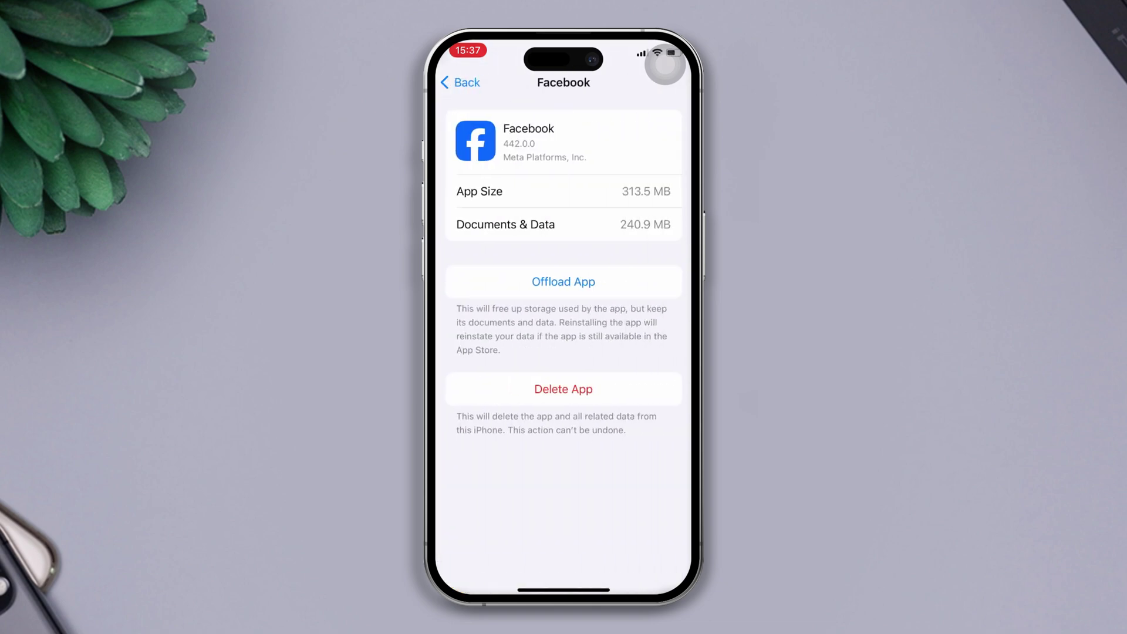
click(563, 281)
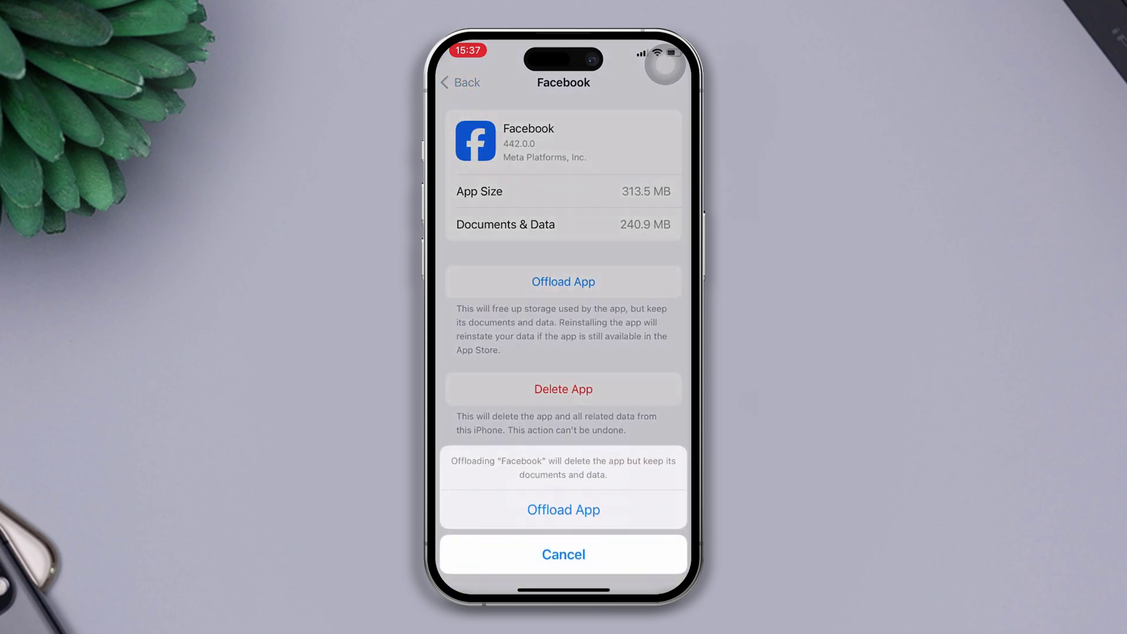
click(563, 508)
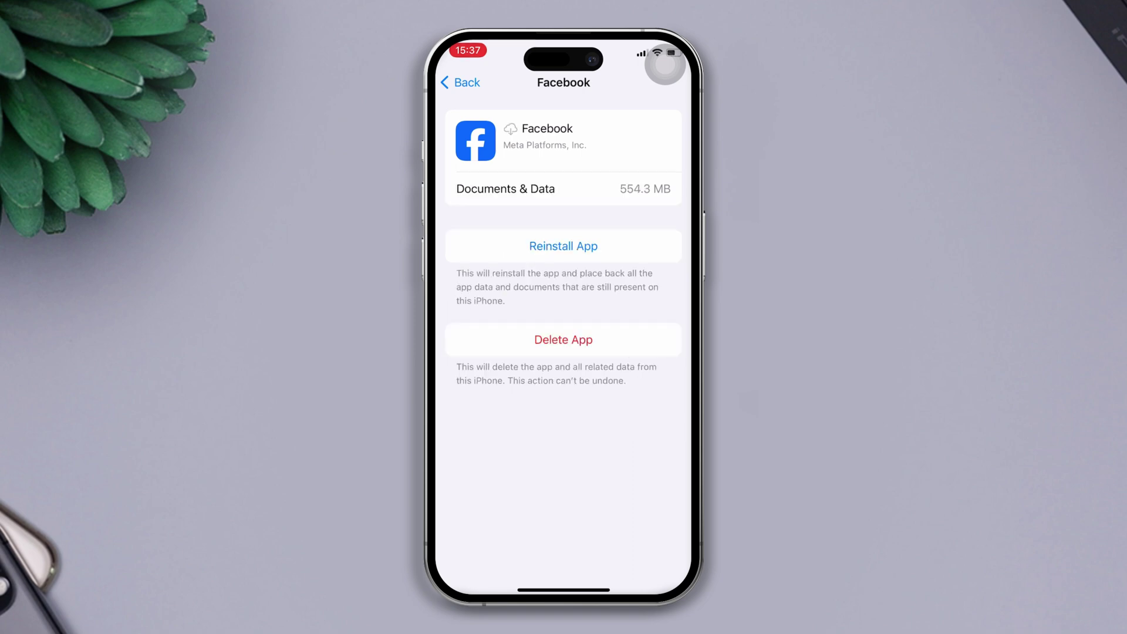
Step: Swipe the Settings card up in the app switcher to reach the Home Screen
drag(564, 588, 563, 370)
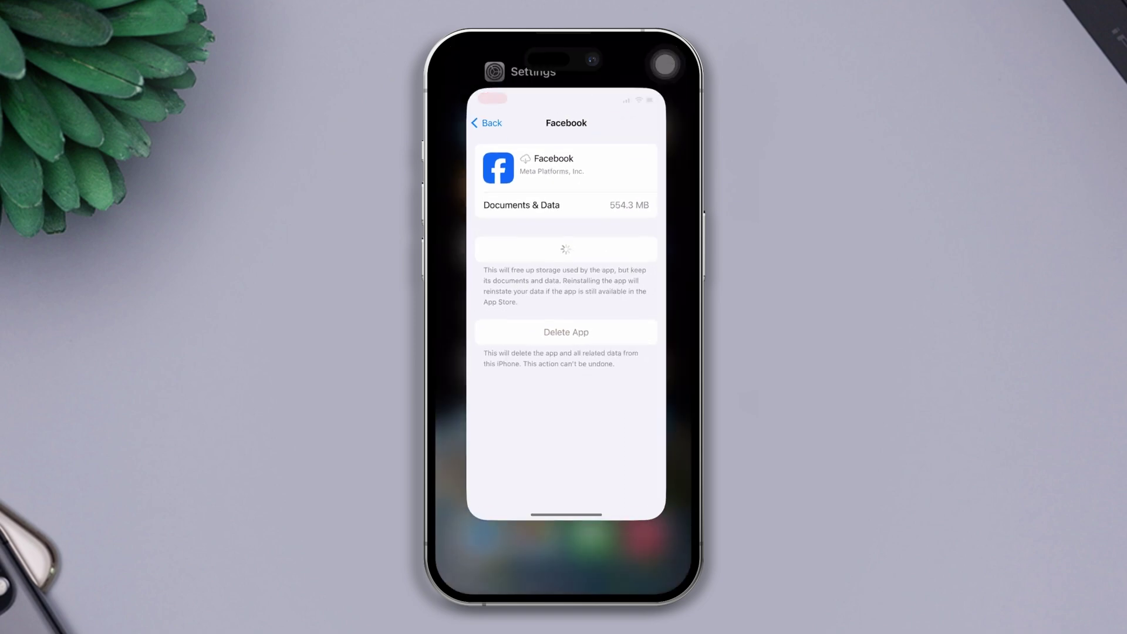